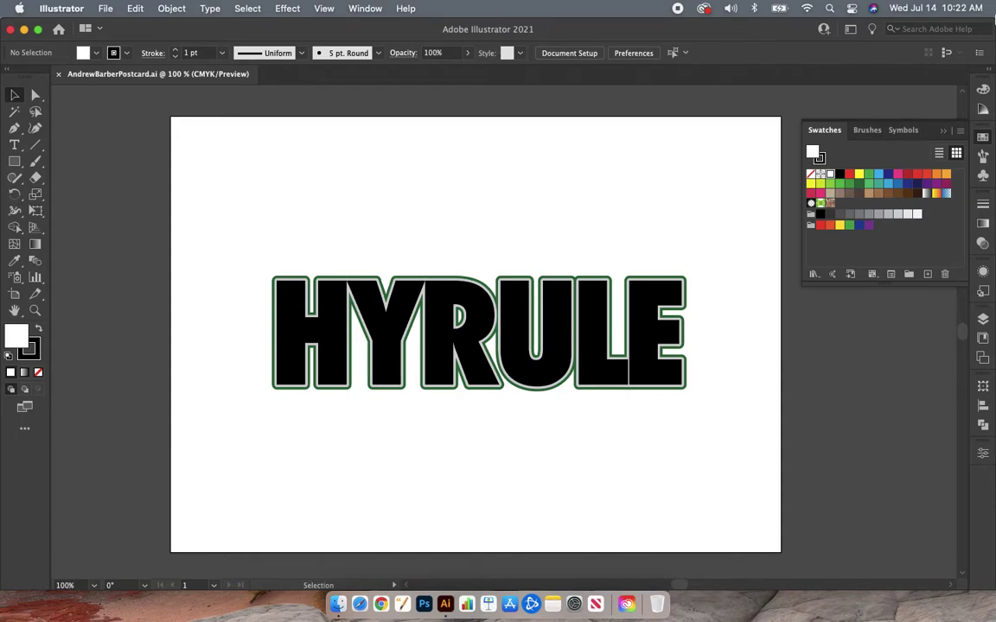
Select the whole HYRULE lettering and open the 3D Extrude & Bevel effect for it.
left_click(879, 123)
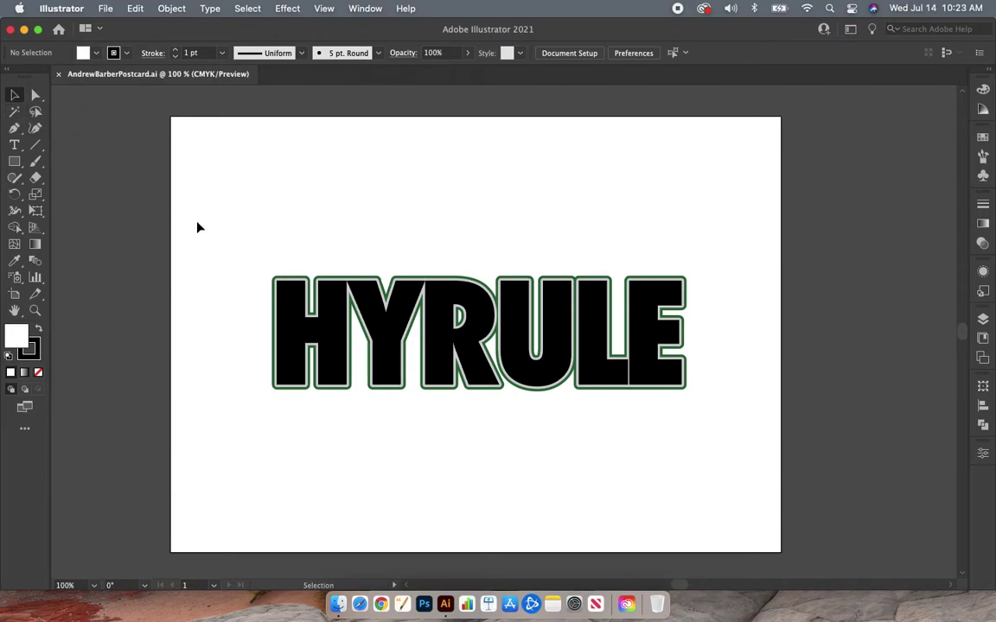
left_click_drag(219, 226, 737, 461)
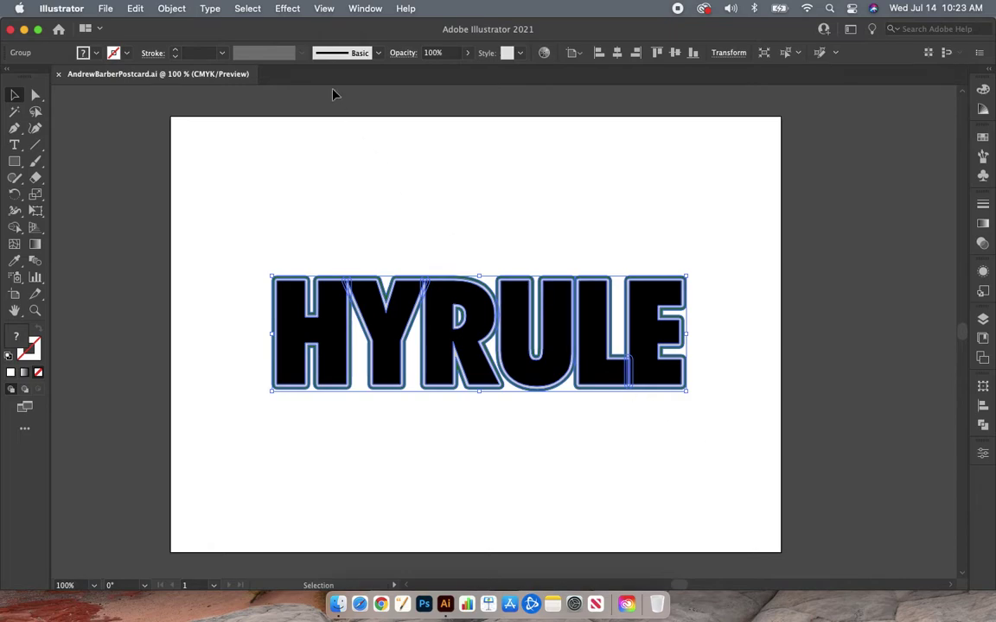
left_click(288, 9)
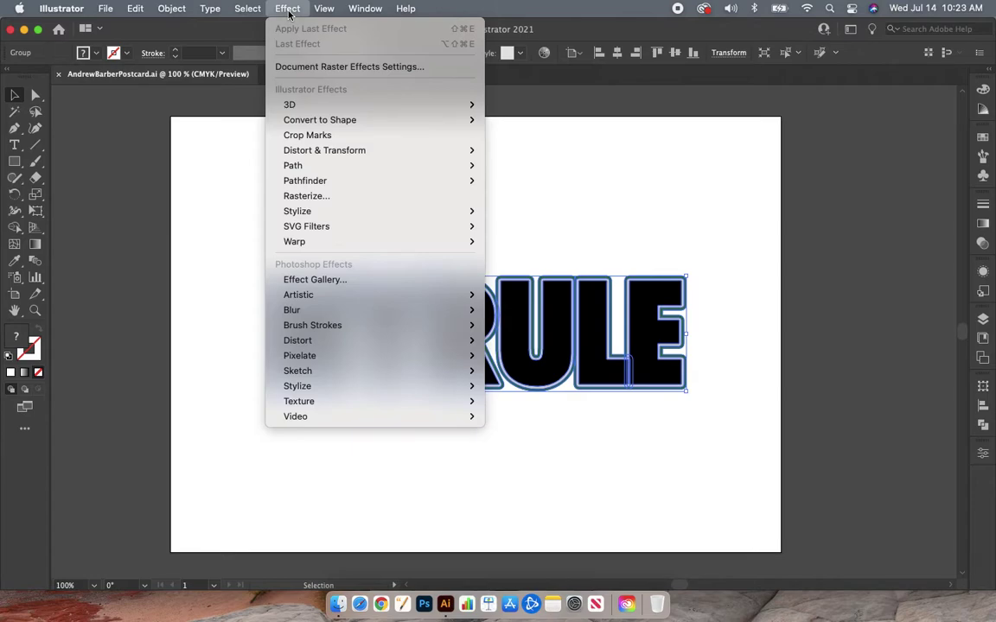
mouse_move(312, 106)
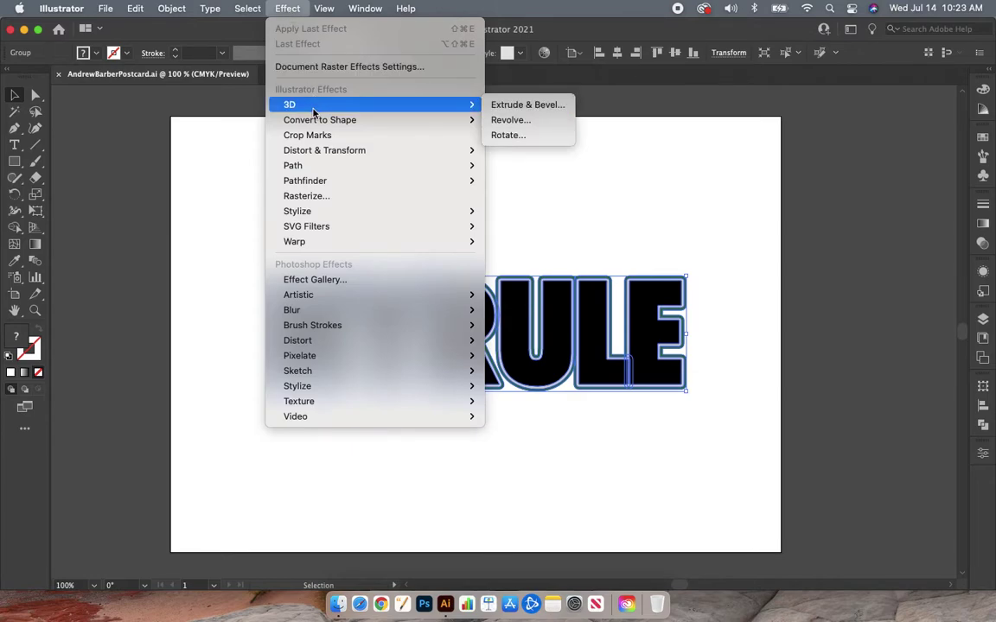
left_click(564, 107)
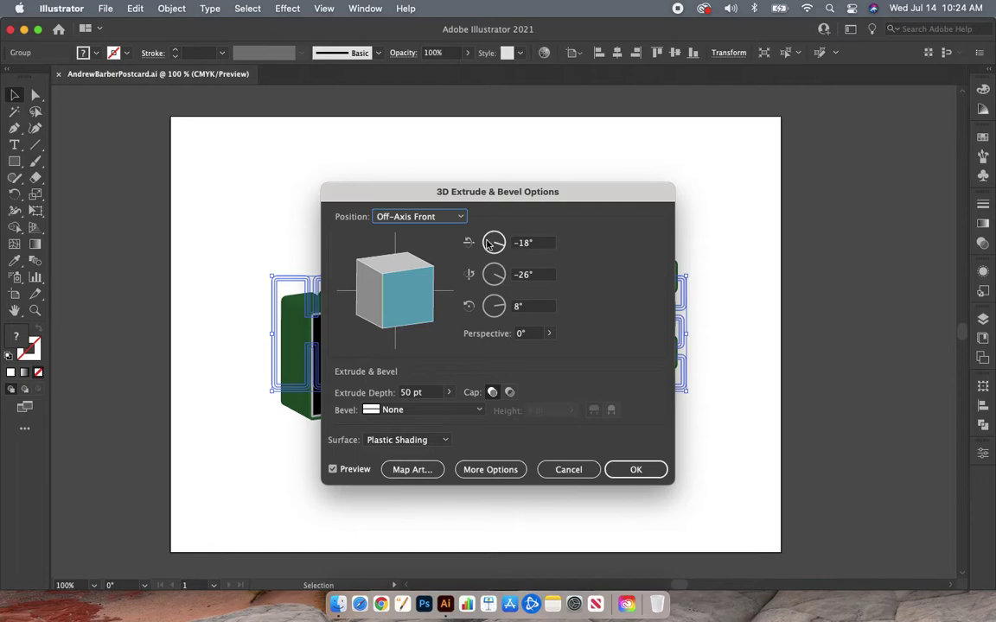
Set the extrusion's custom rotation to 1° around X, 1° around Y and 0° around Z.
left_click(544, 245)
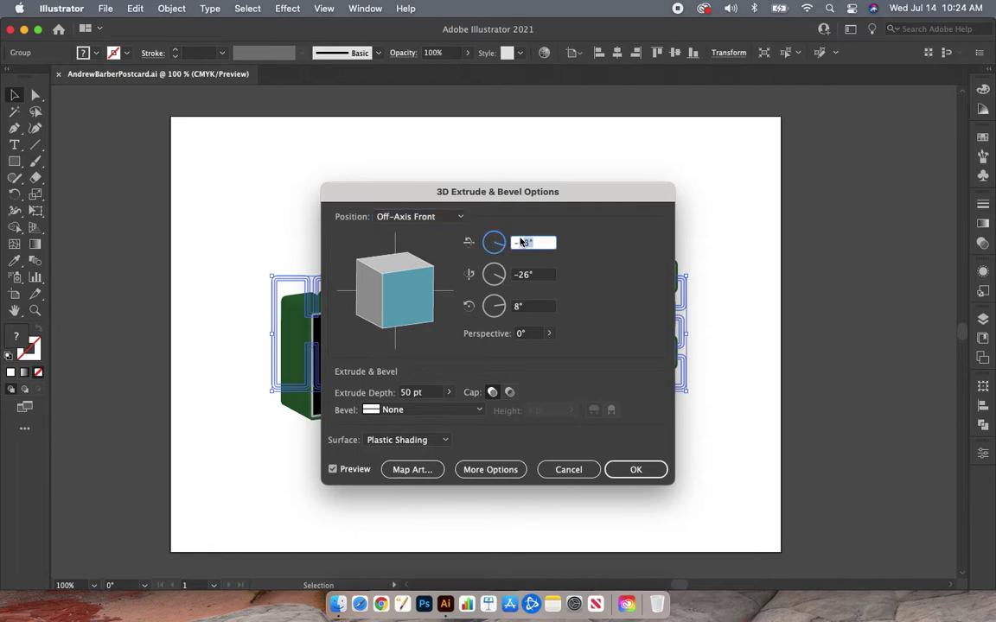
type("1")
left_click(542, 276)
type("1")
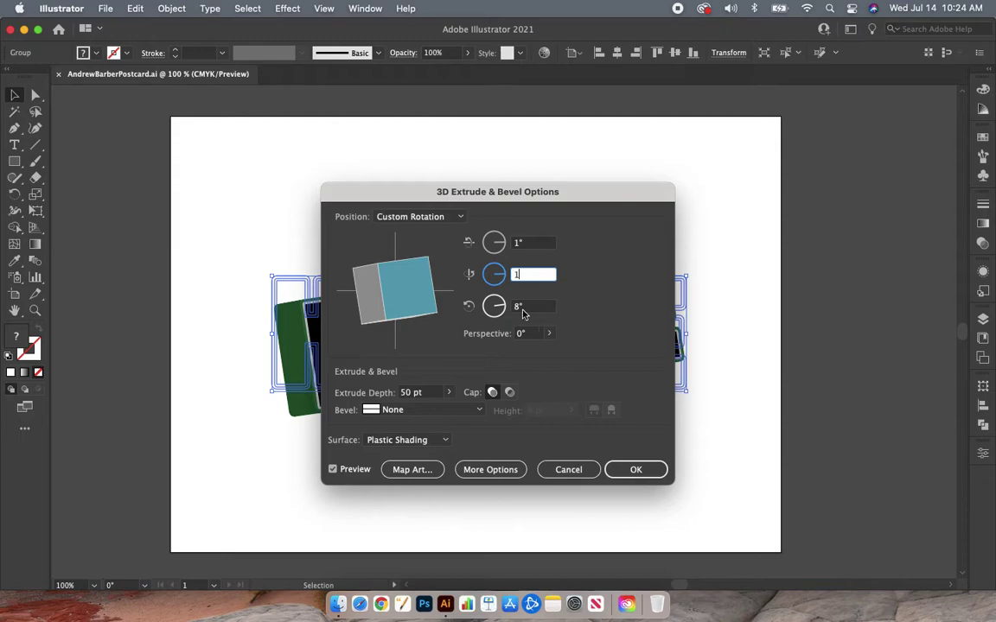
left_click(550, 307)
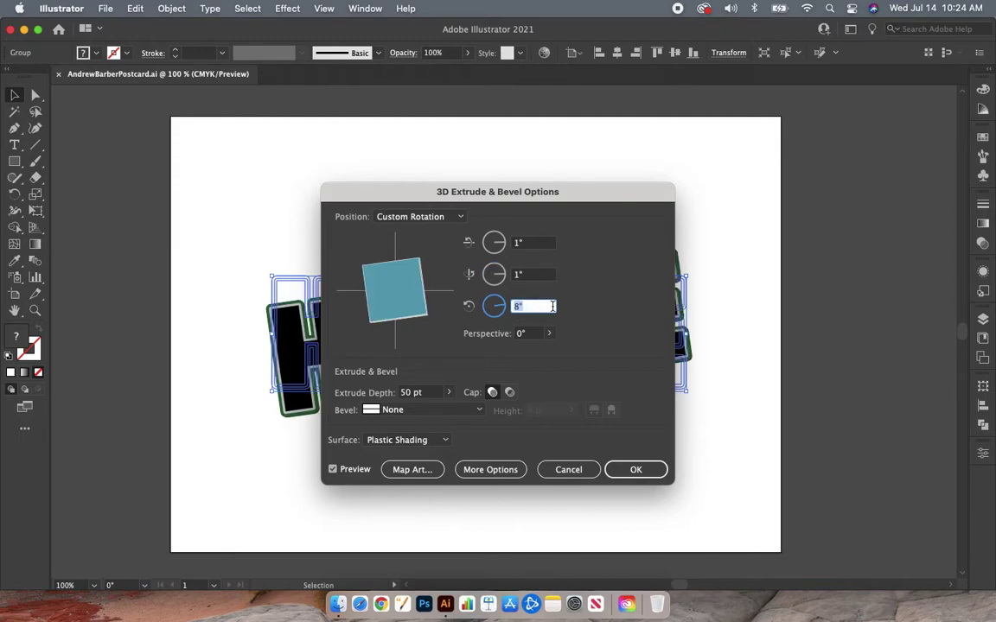
type("0")
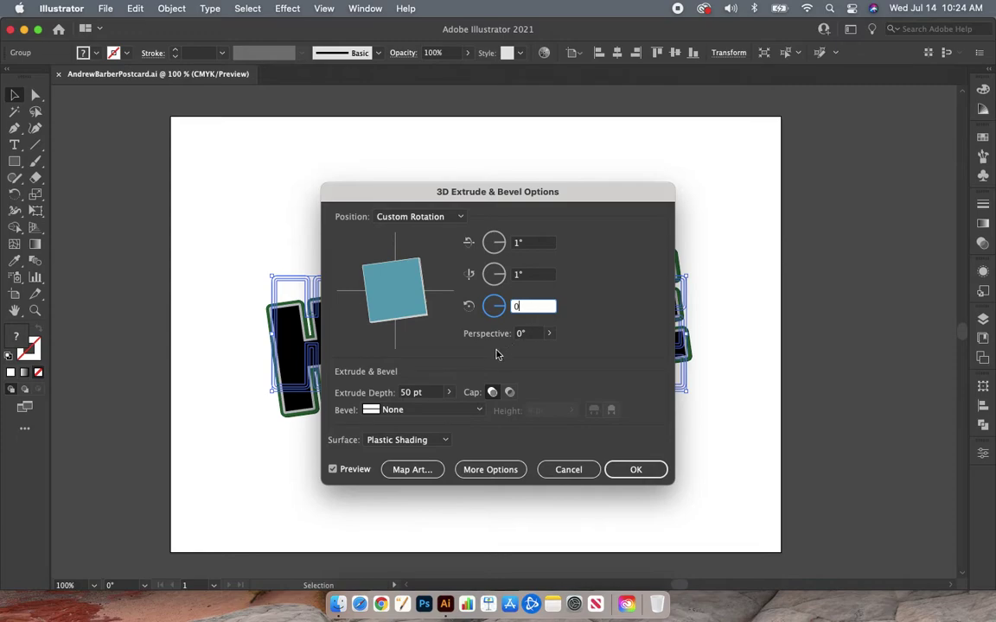
Set the extrude depth to 1000 pt and the surface to No Shading, and apply the effect to the lettering.
left_click(411, 393)
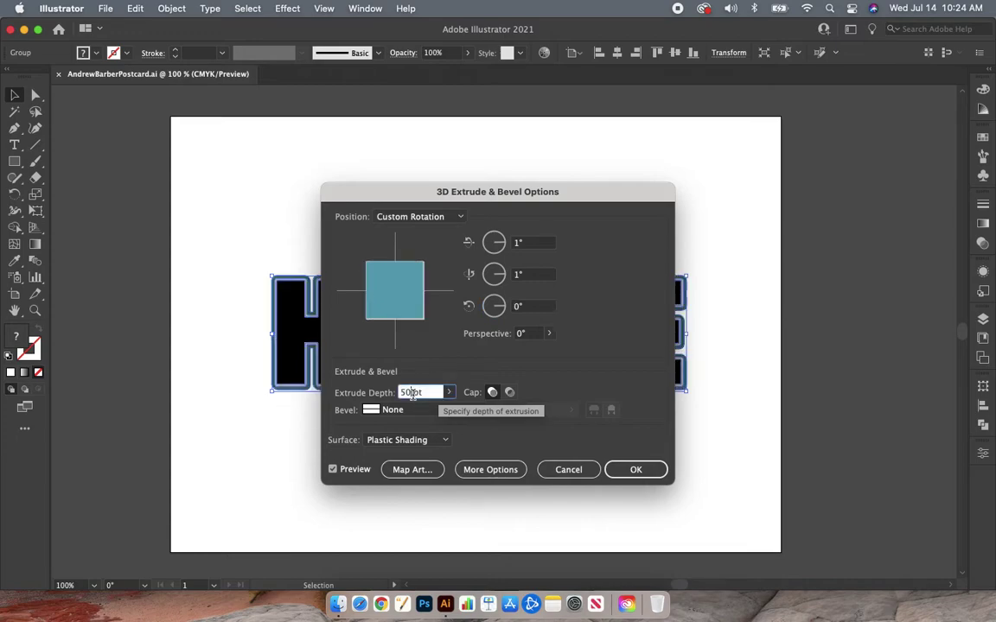
double_click(413, 393)
key("BackSpace")
type("1000")
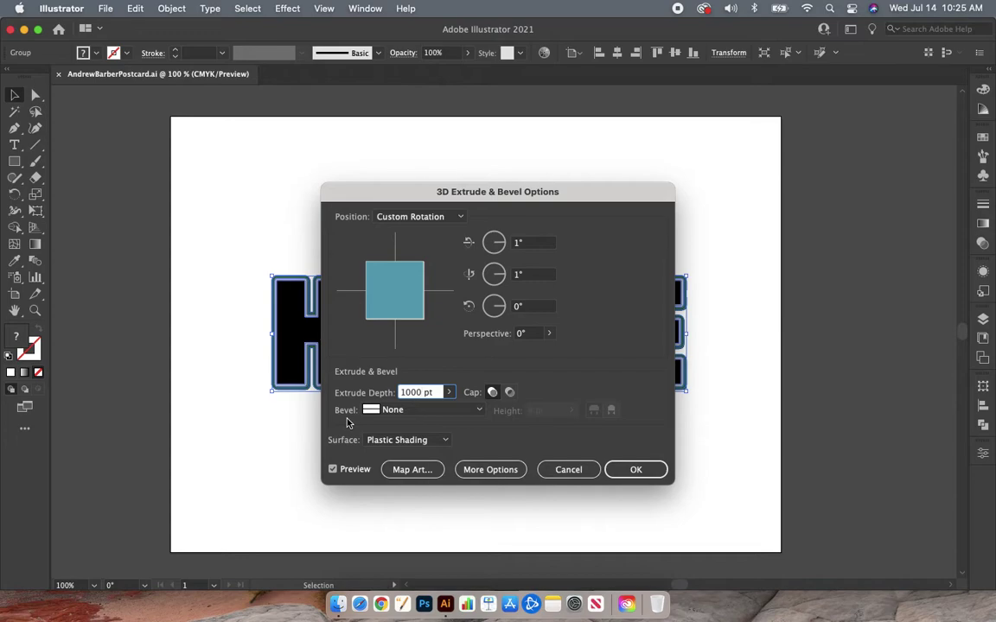
left_click(424, 443)
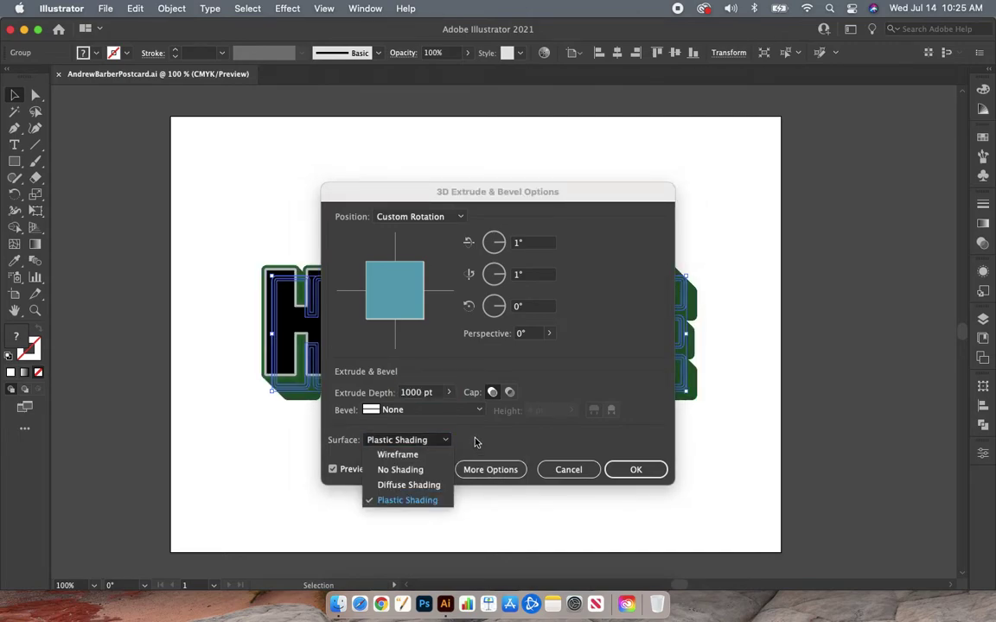
left_click(405, 473)
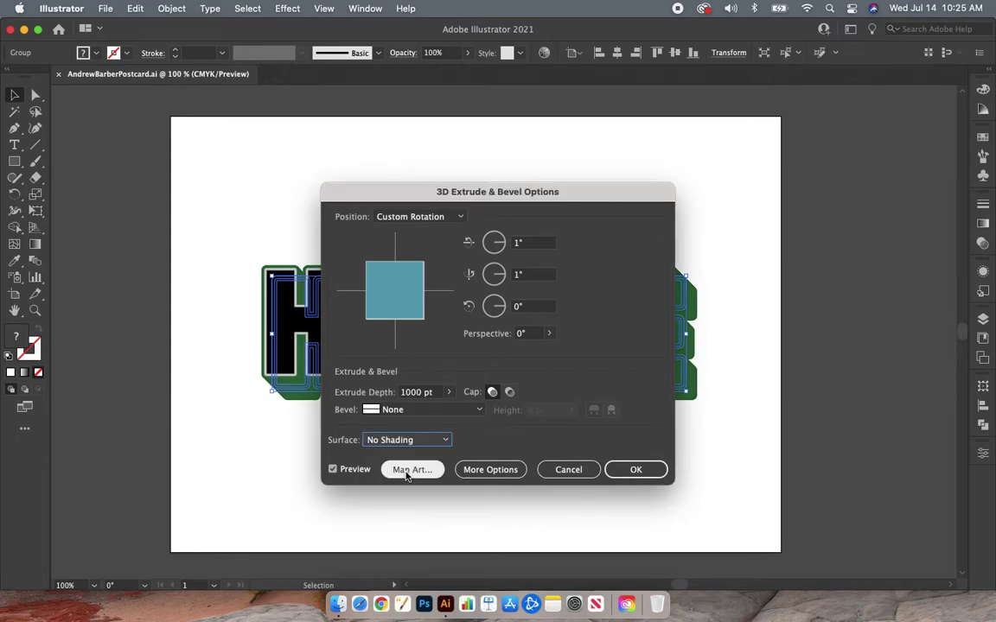
left_click(638, 471)
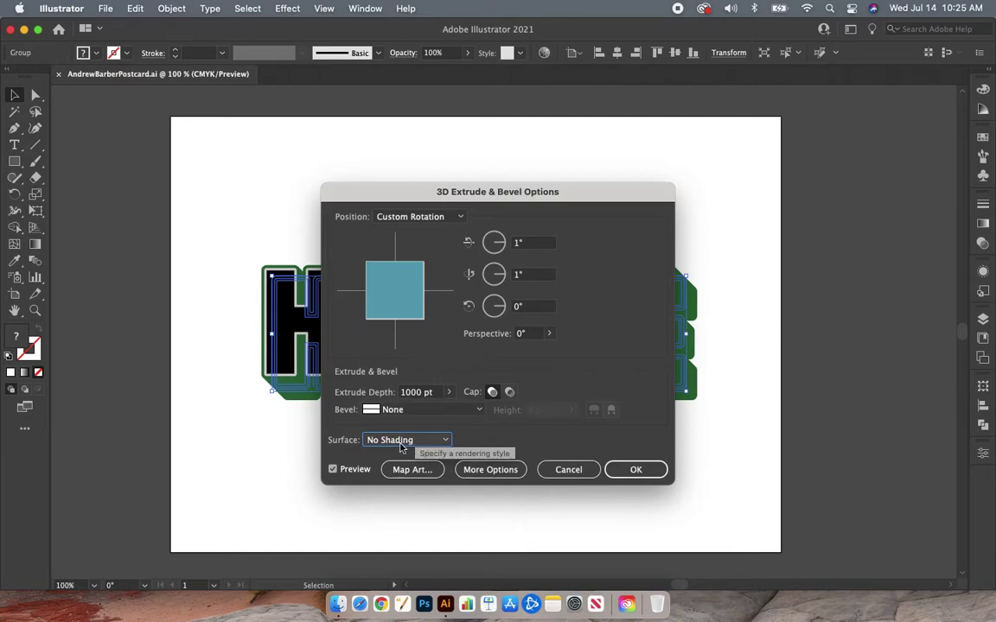
left_click(636, 470)
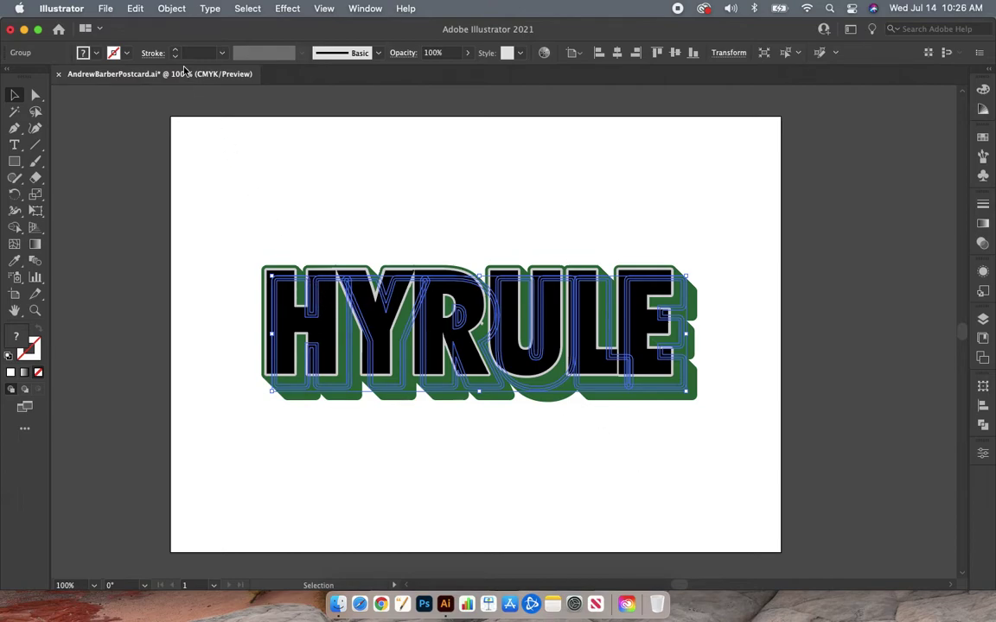
Expand the appearance of the extruded HYRULE lettering and deselect it for direct selection of its individual faces.
left_click(172, 9)
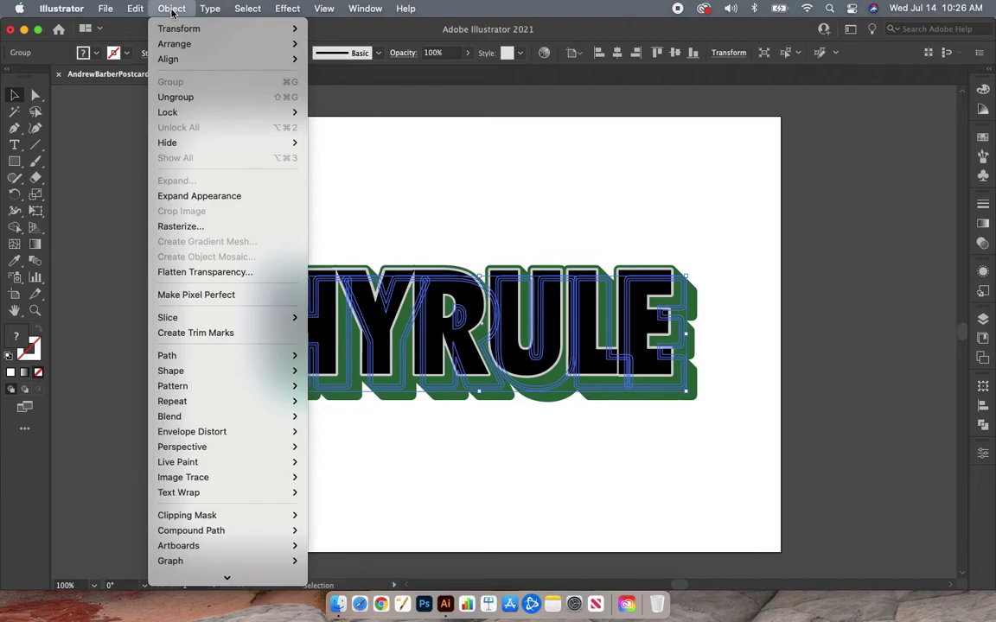
left_click(244, 198)
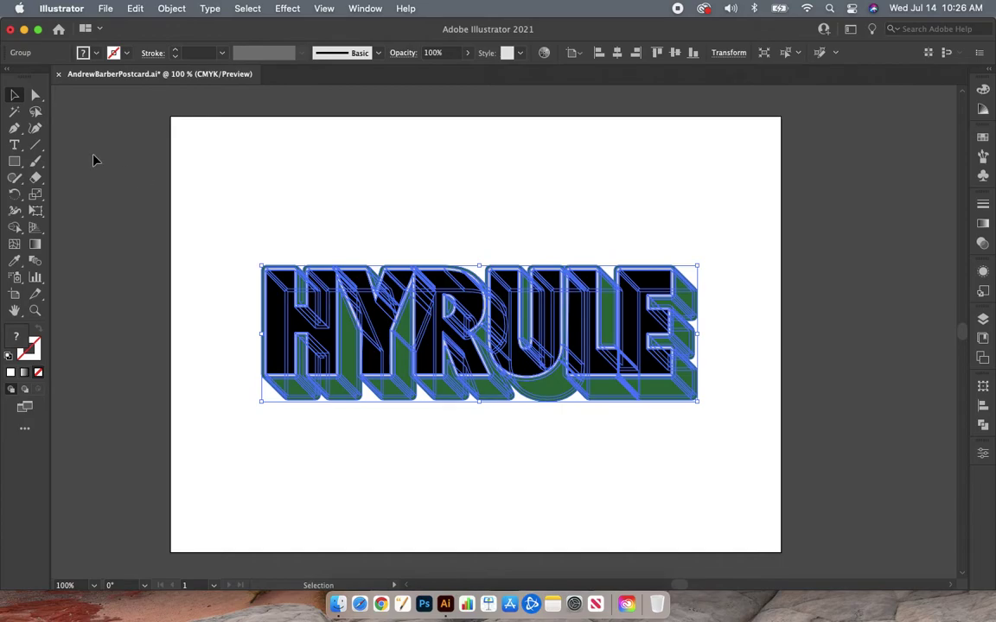
left_click(34, 97)
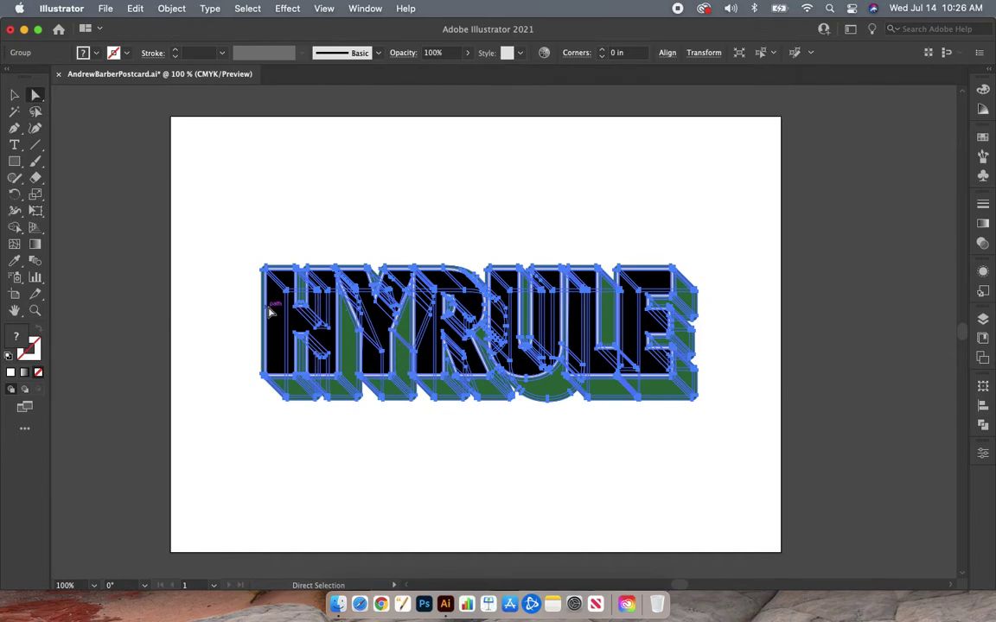
left_click(137, 297)
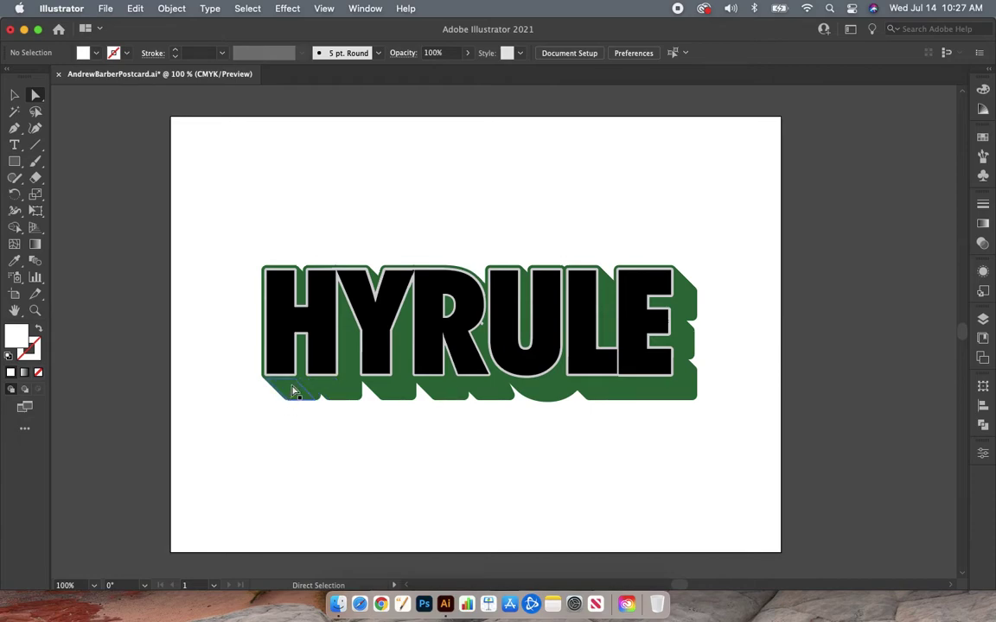
Fill the green underside faces of the extrusion below all the HYRULE letters with the light orange swatch and deselect them.
key("super")
left_click(292, 391, "super")
left_click(339, 395, "shift+super")
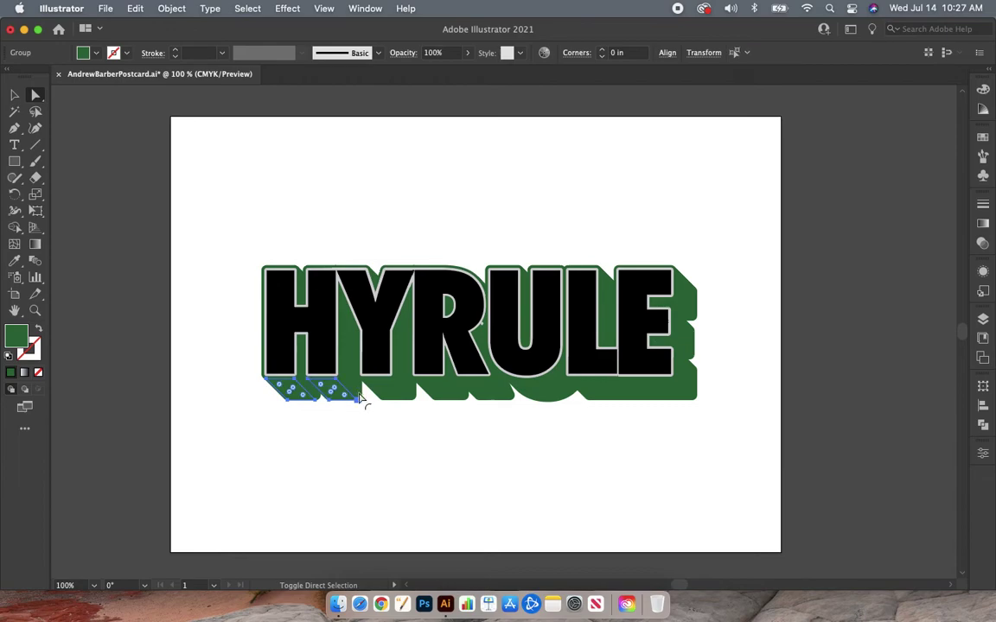
left_click(391, 395, "shift+super")
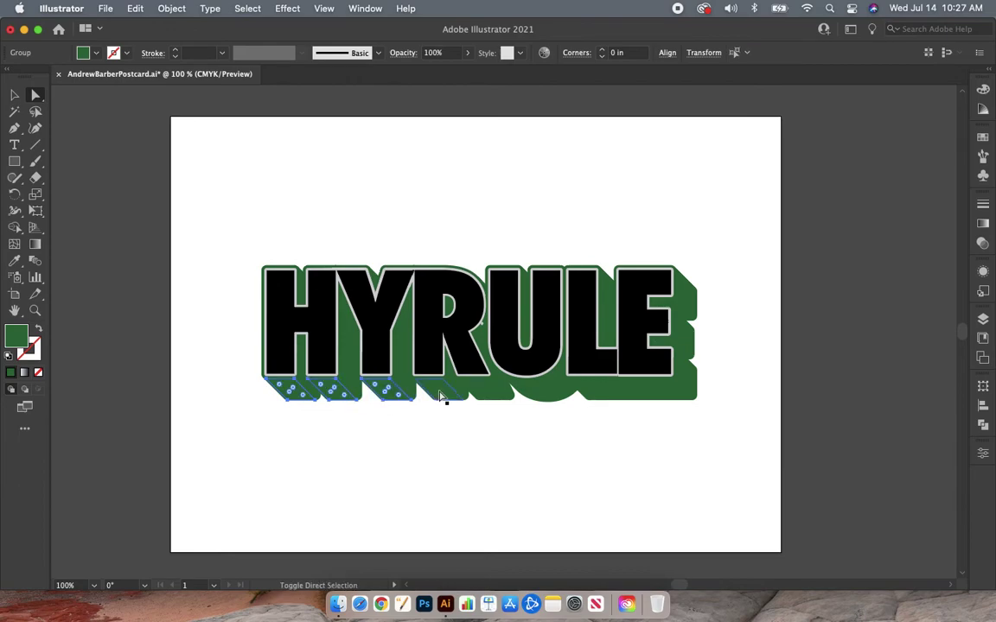
left_click(440, 395, "shift+super")
left_click(485, 395, "shift+super")
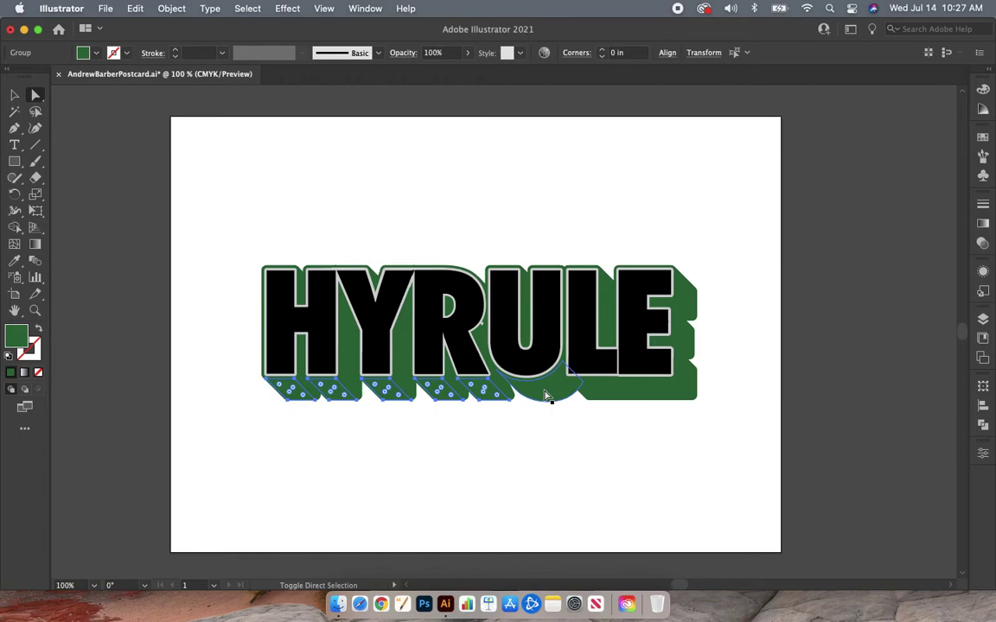
left_click(577, 398, "shift+super")
left_click(660, 393, "shift+super")
left_click(661, 392, "shift+super")
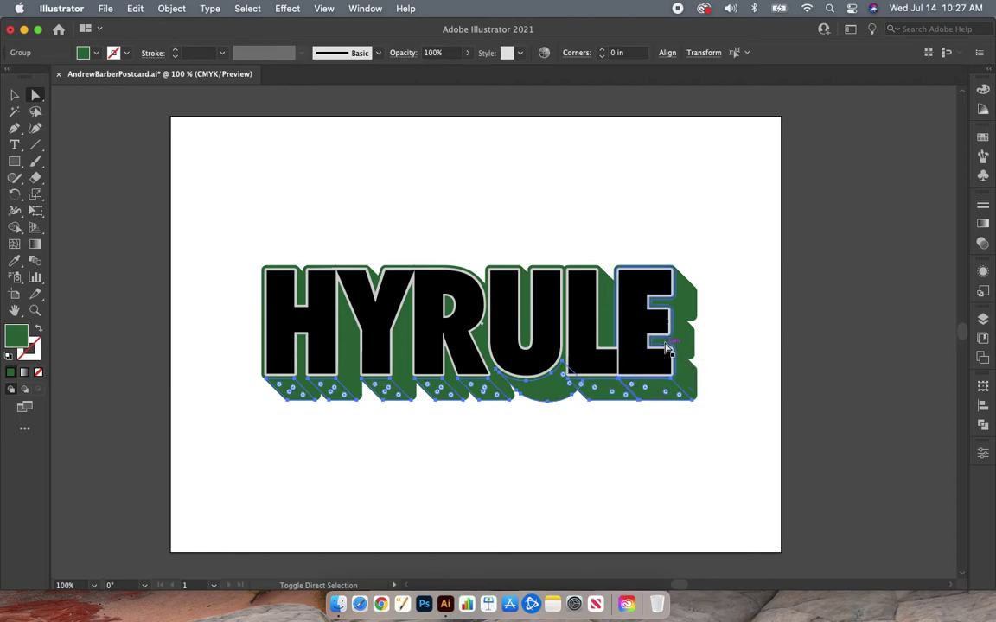
left_click(670, 348, "shift+super")
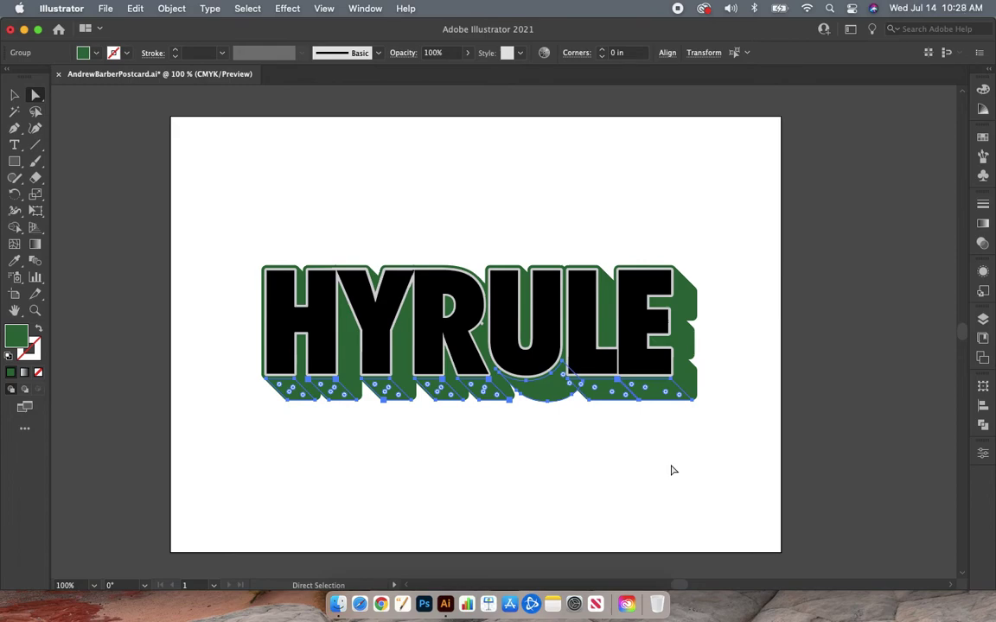
left_click(983, 140)
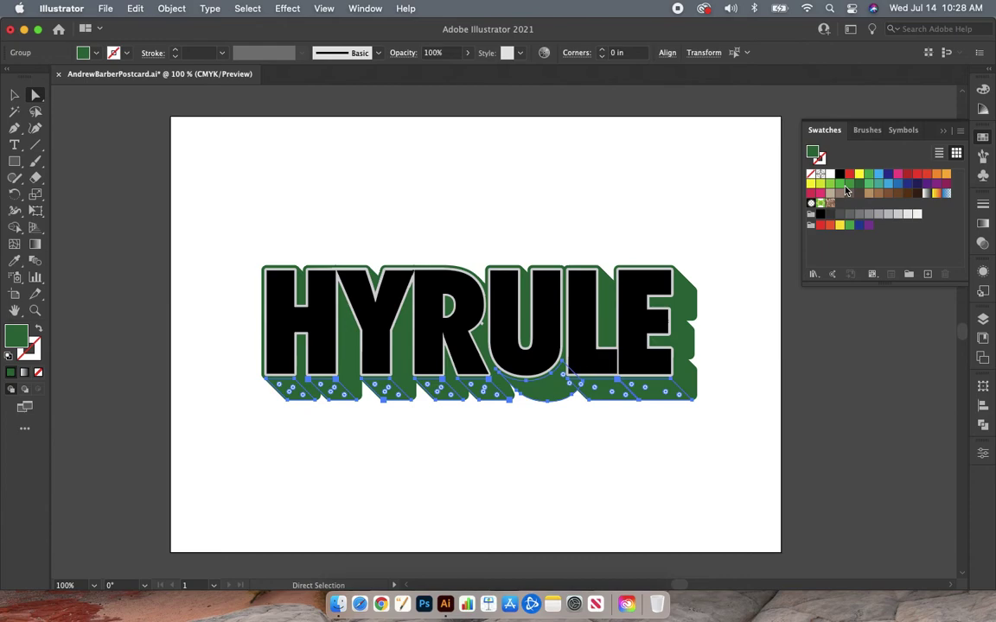
left_click(811, 184)
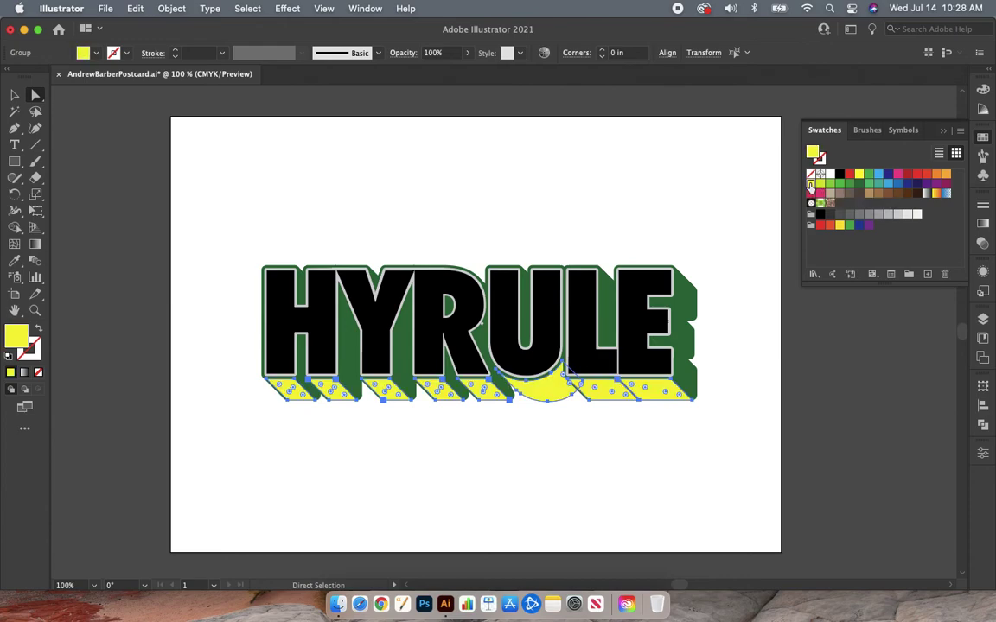
left_click(946, 175)
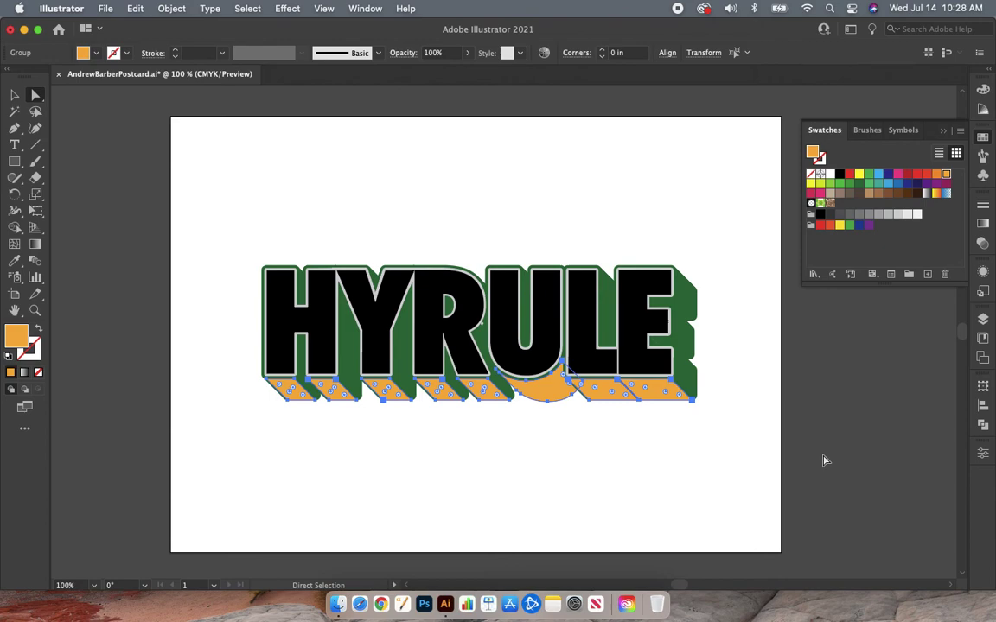
left_click(14, 95)
left_click(132, 200)
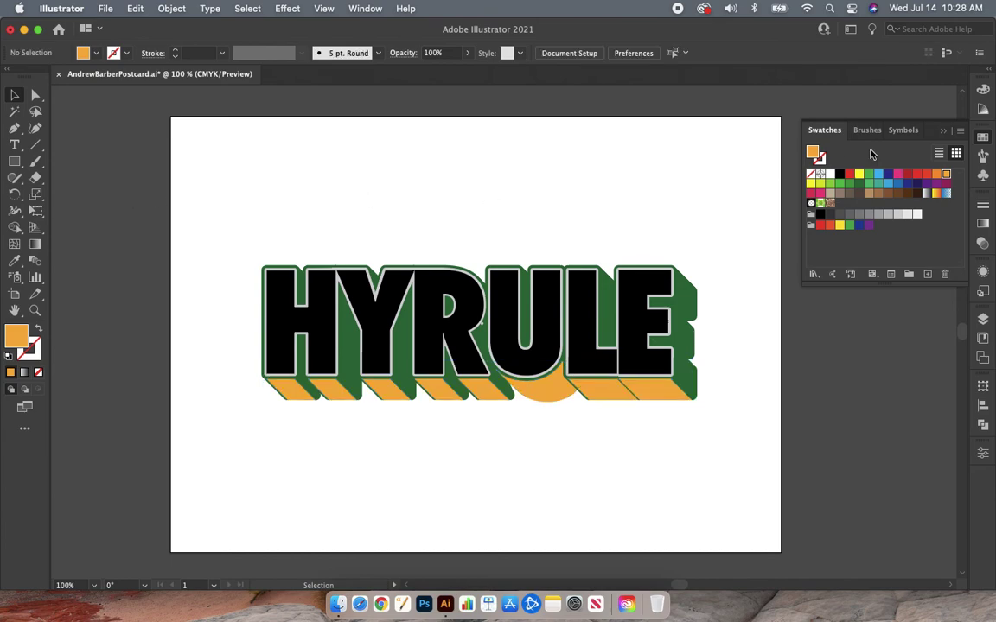
left_click(983, 138)
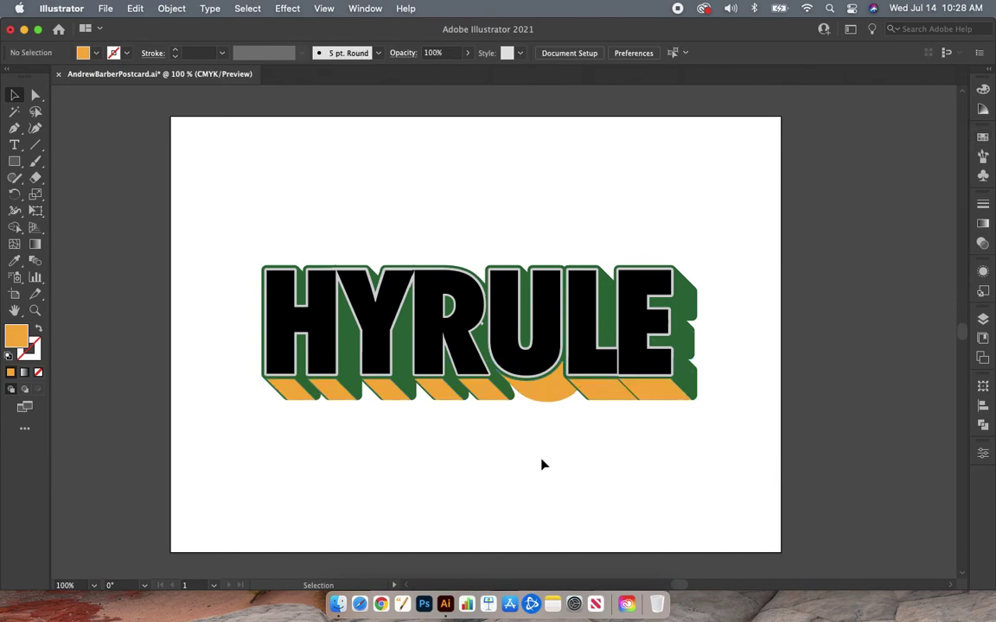
Save the postcard document under its existing name.
left_click(105, 10)
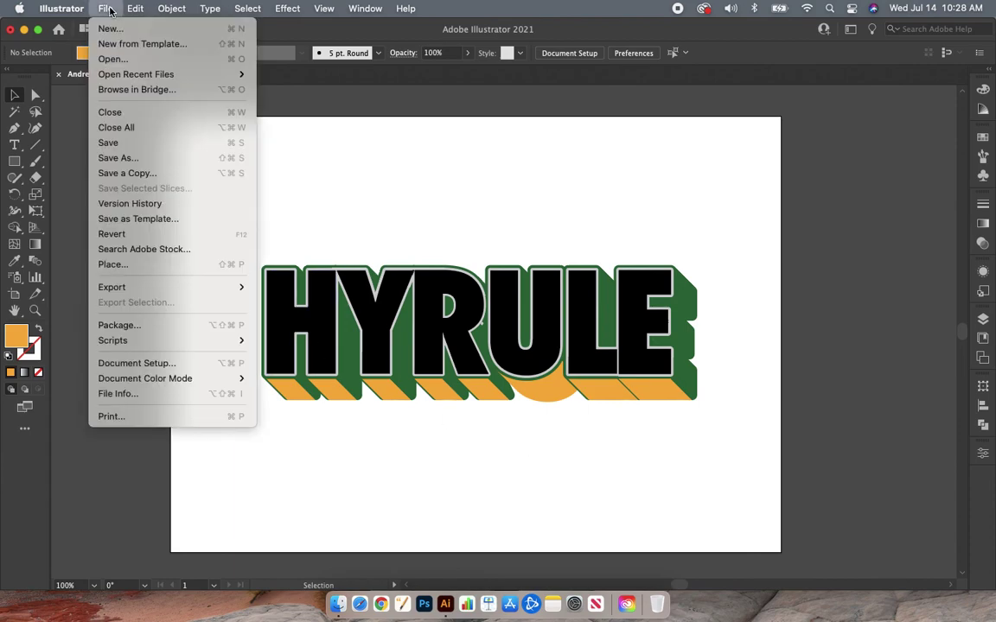
left_click(129, 144)
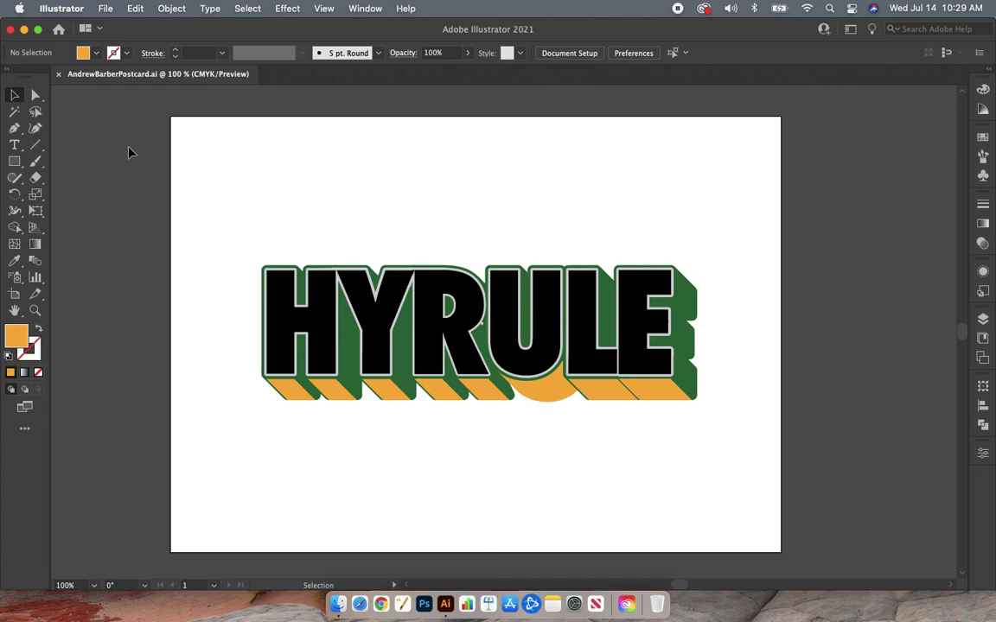
key("super")
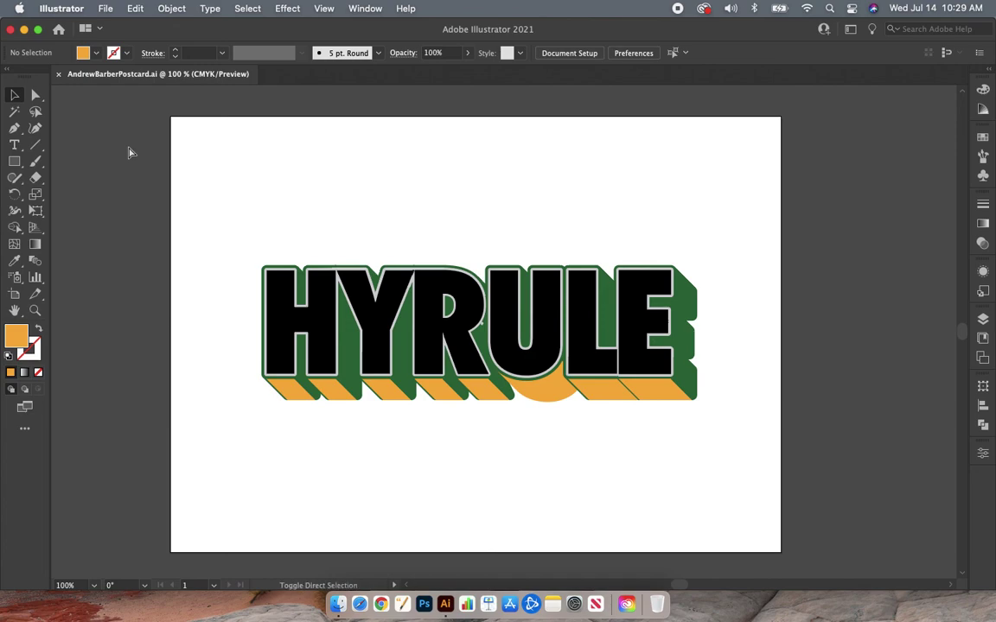